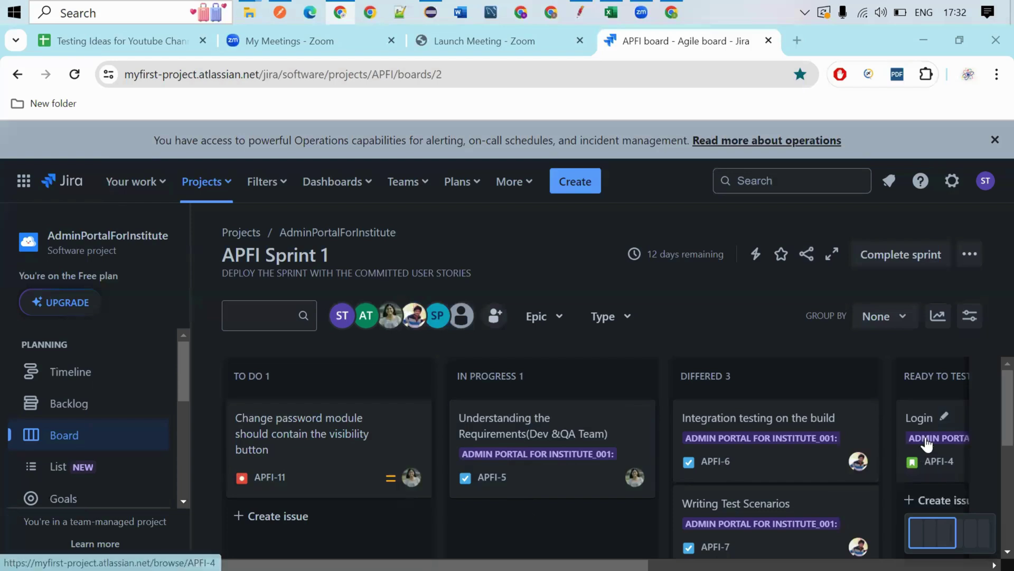
Step: Scroll the APFI Sprint 1 board's columns down and back up to review the cards
scroll(919, 444, down, 5)
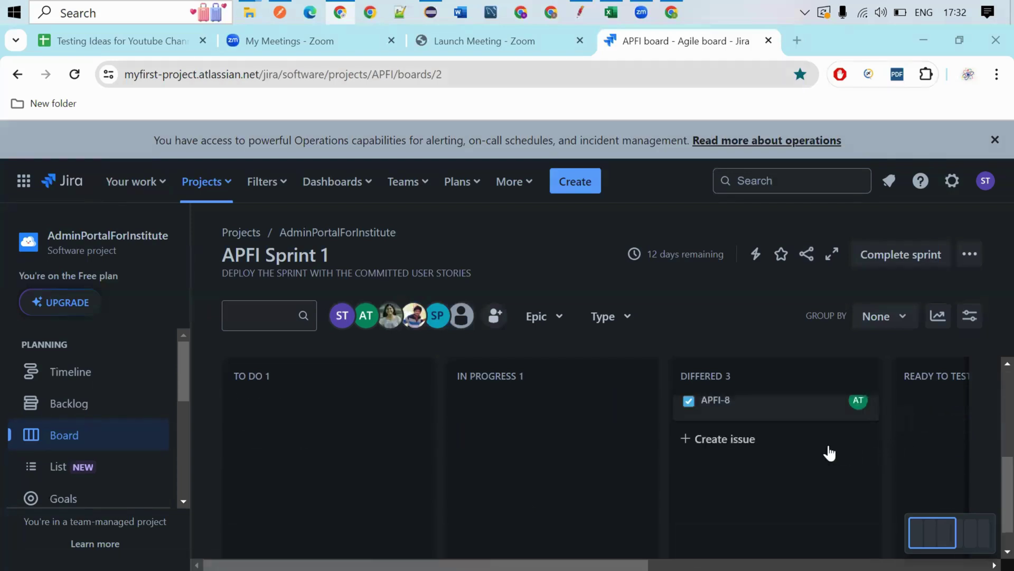
scroll(793, 447, up, 5)
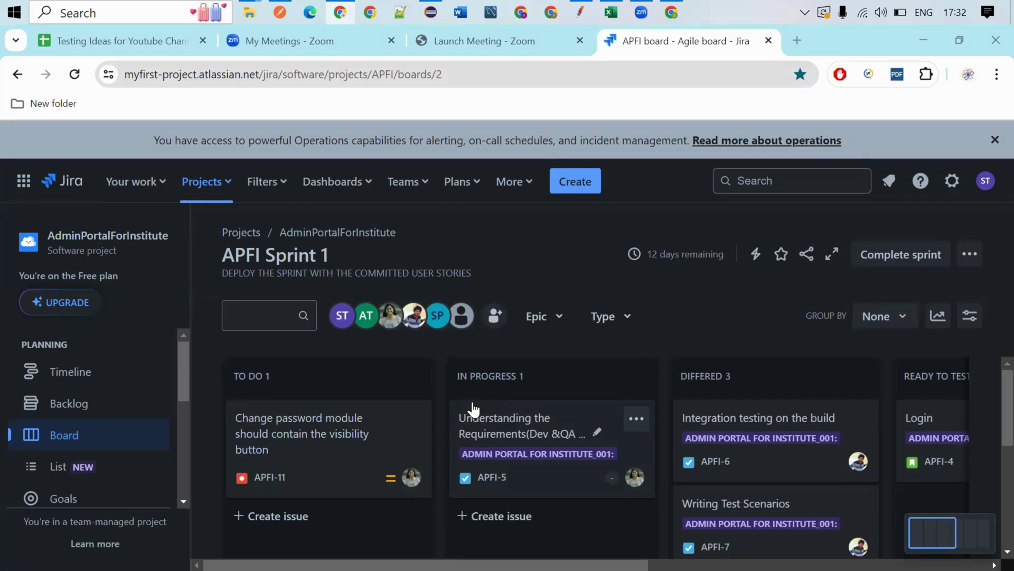
click(63, 373)
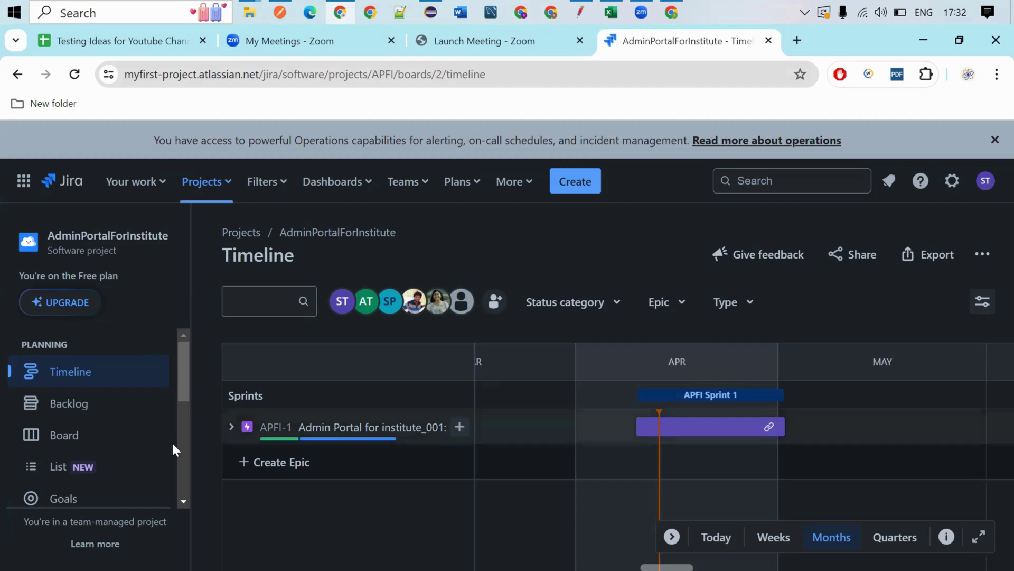
click(79, 432)
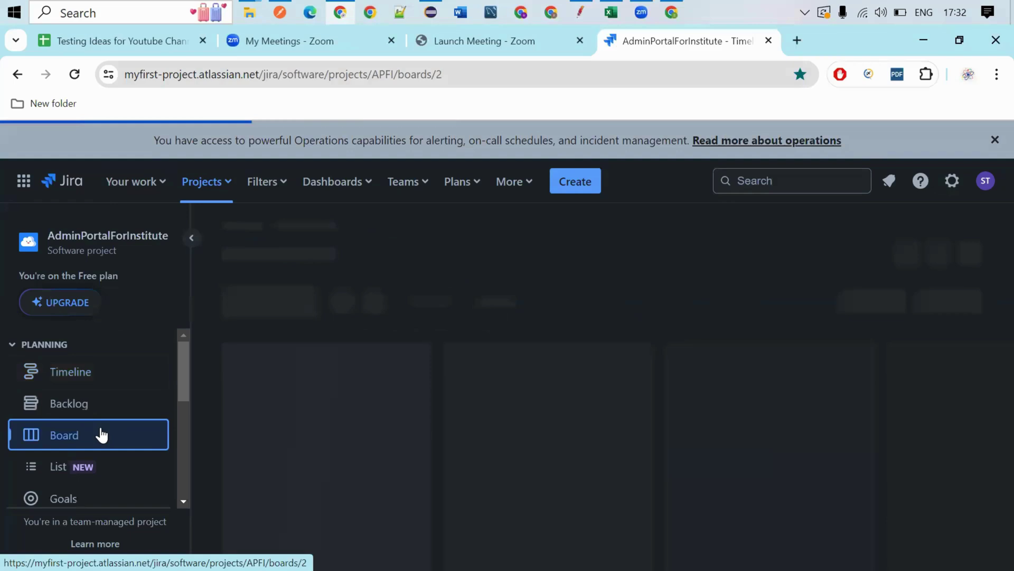
Step: Start a new issue, keeping Bug as the issue type
click(575, 182)
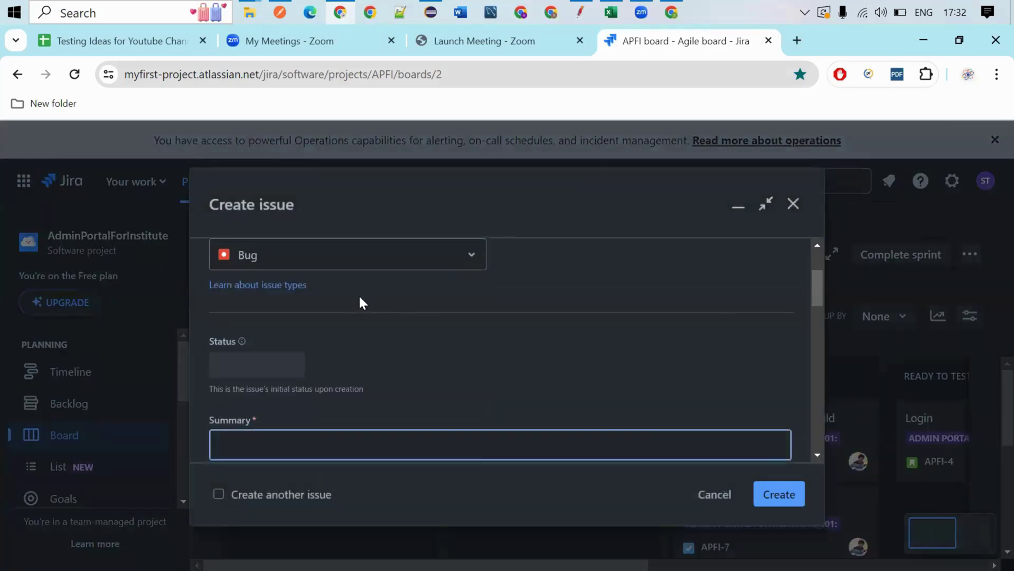
scroll(337, 298, up, 2)
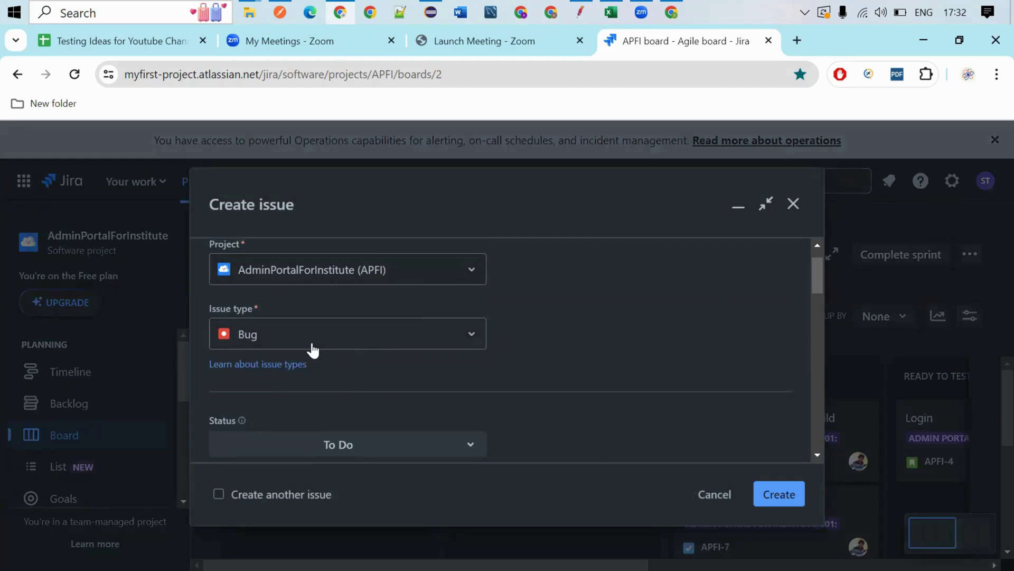
click(472, 336)
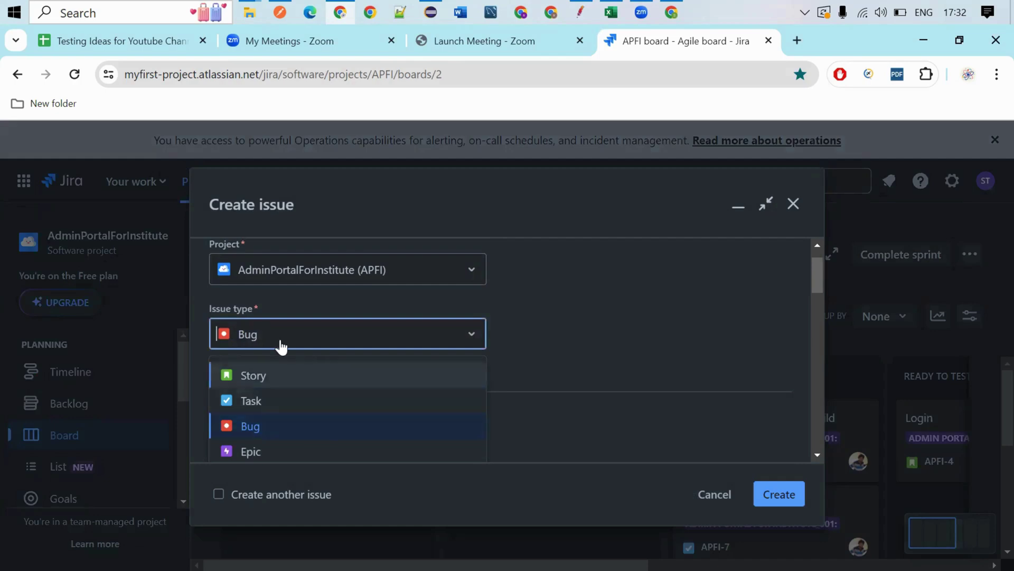
click(517, 333)
Step: Change the new bug's priority from Medium to Highest
scroll(523, 333, down, 3)
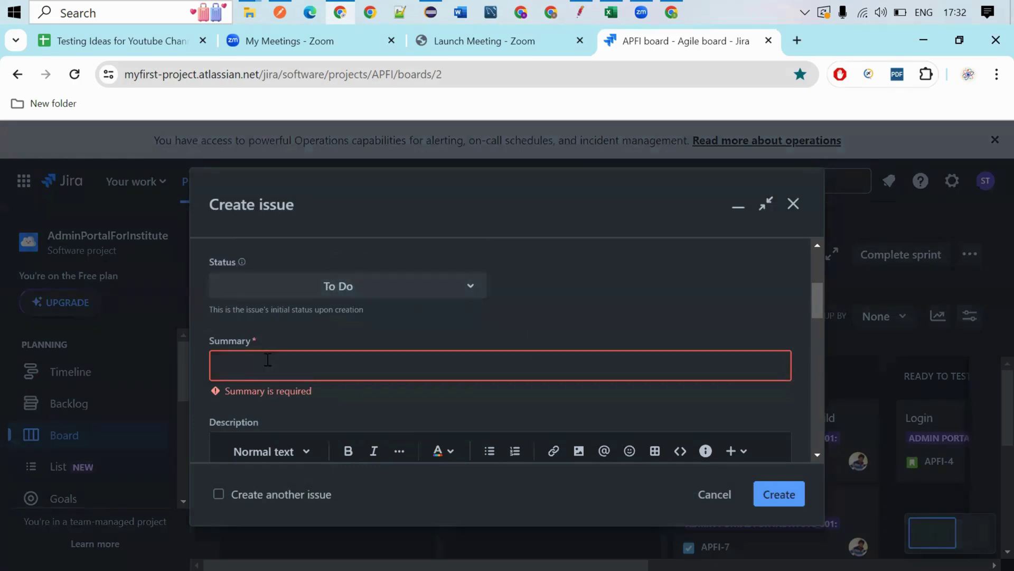
scroll(347, 364, down, 3)
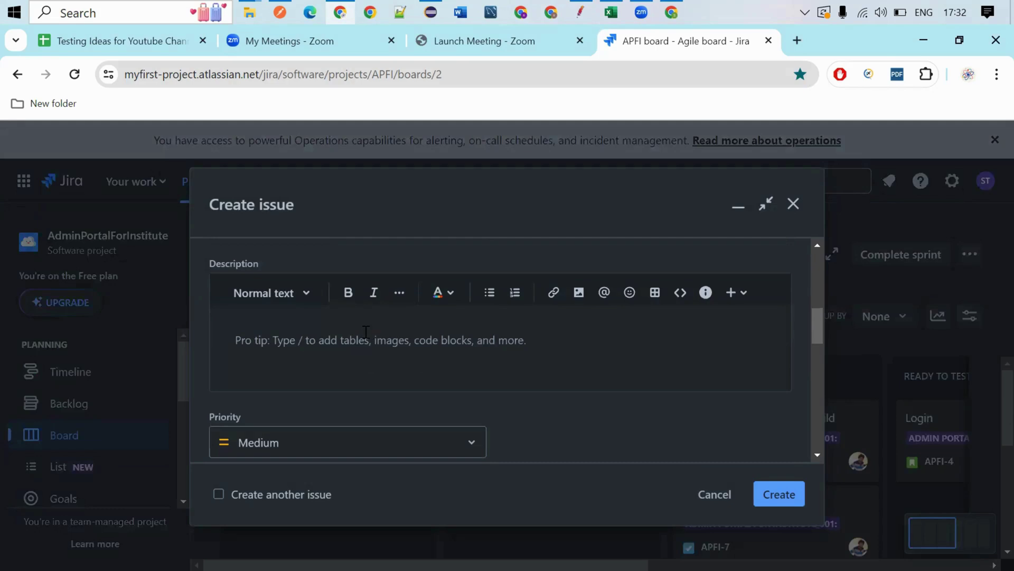
scroll(366, 331, down, 2)
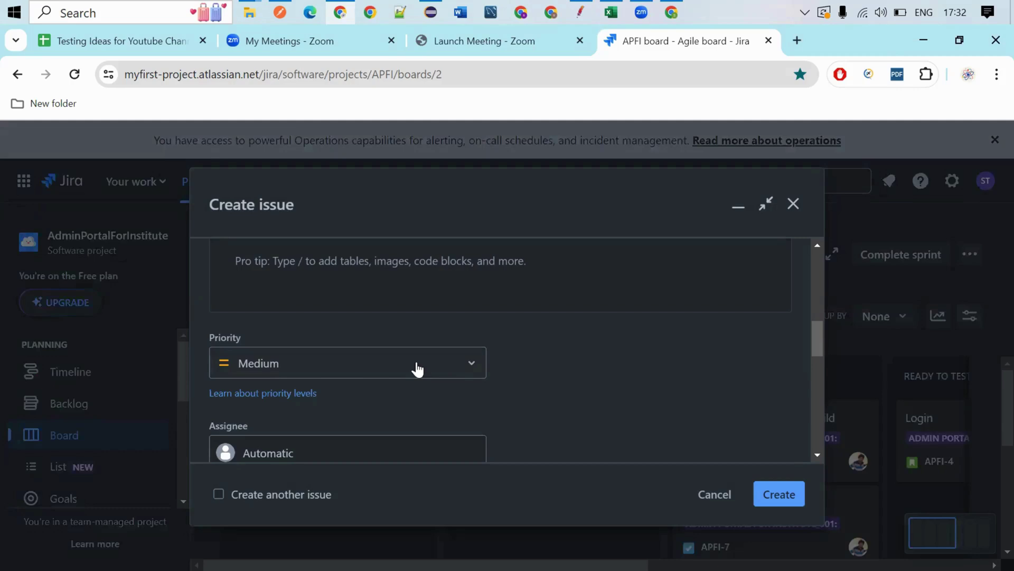
click(470, 375)
click(375, 401)
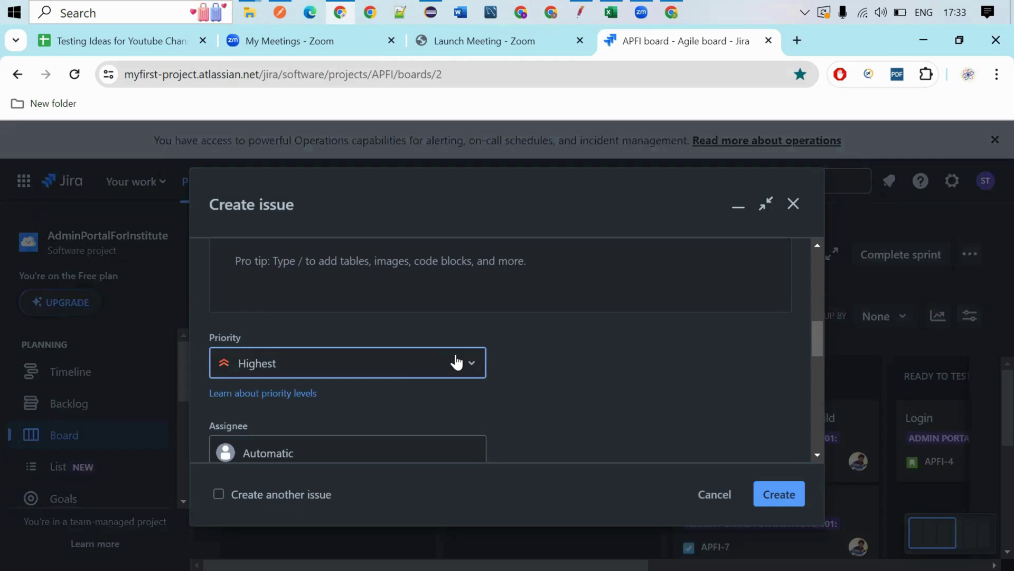
scroll(455, 360, down, 3)
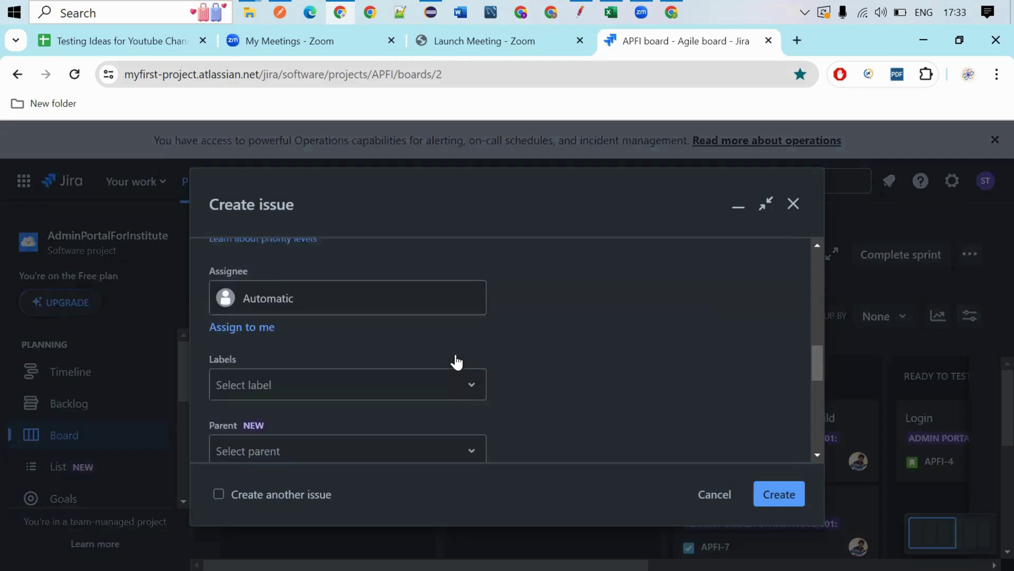
scroll(454, 354, up, 1)
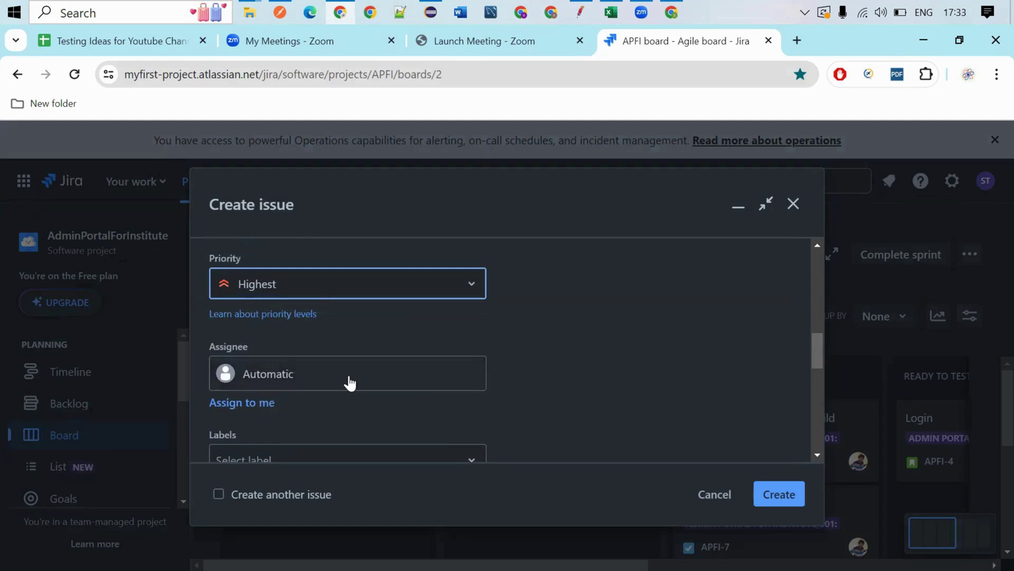
Step: Assign the bug to the team member found by searching 'p'
click(307, 384)
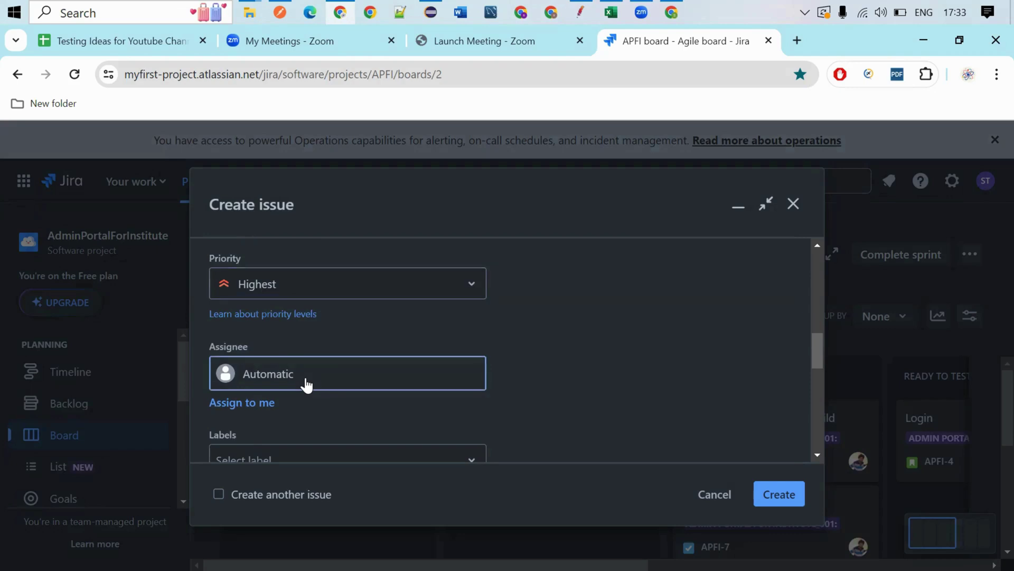
click(338, 383)
text(p)
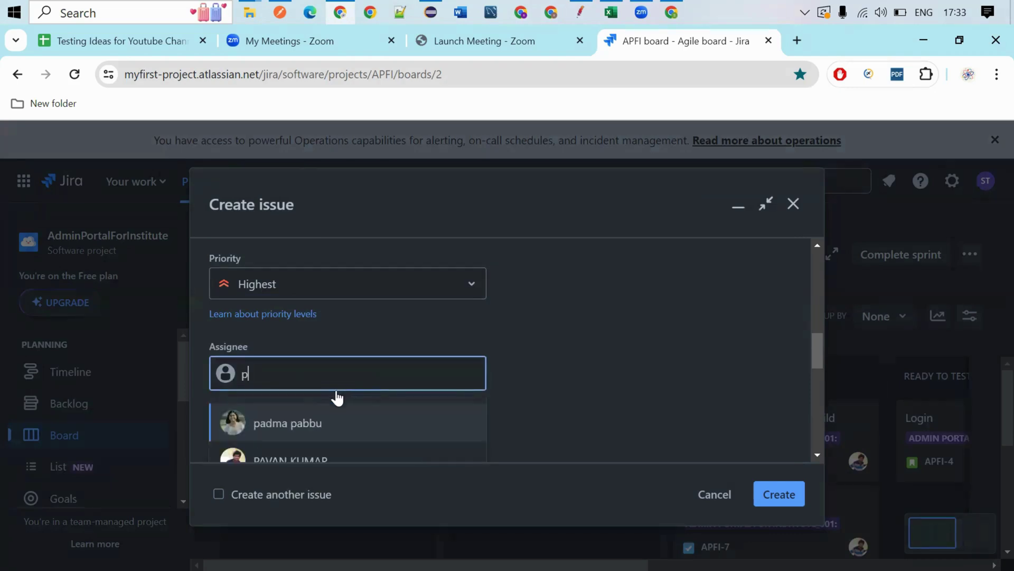
scroll(338, 396, down, 1)
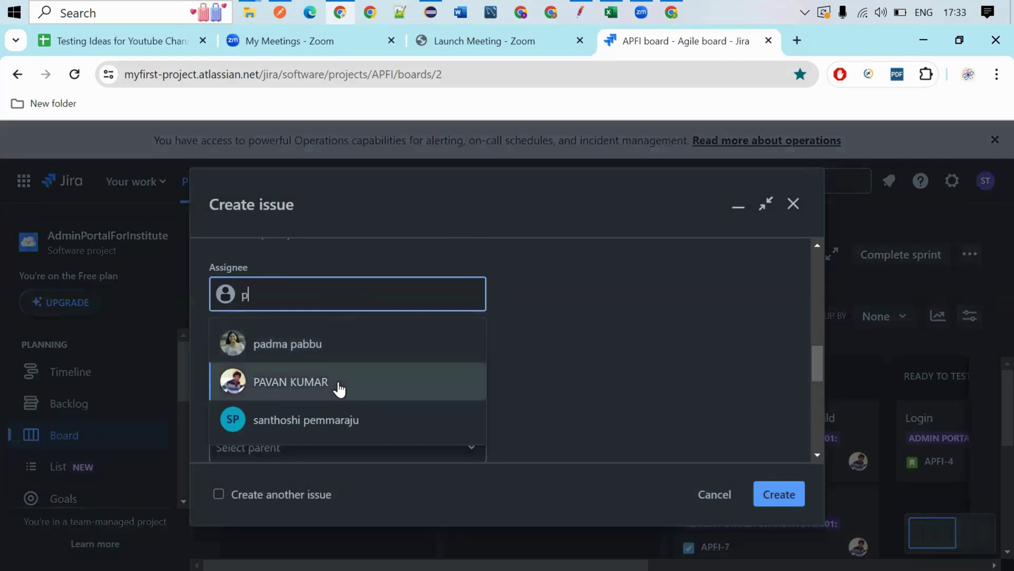
click(339, 386)
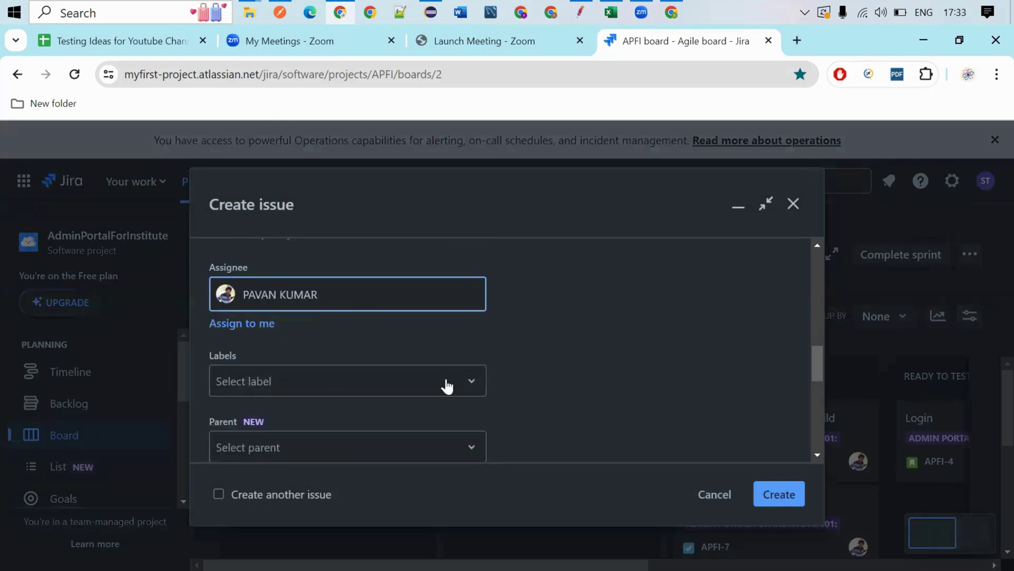
Step: Put the new bug into APFI Sprint 1
scroll(346, 381, down, 1)
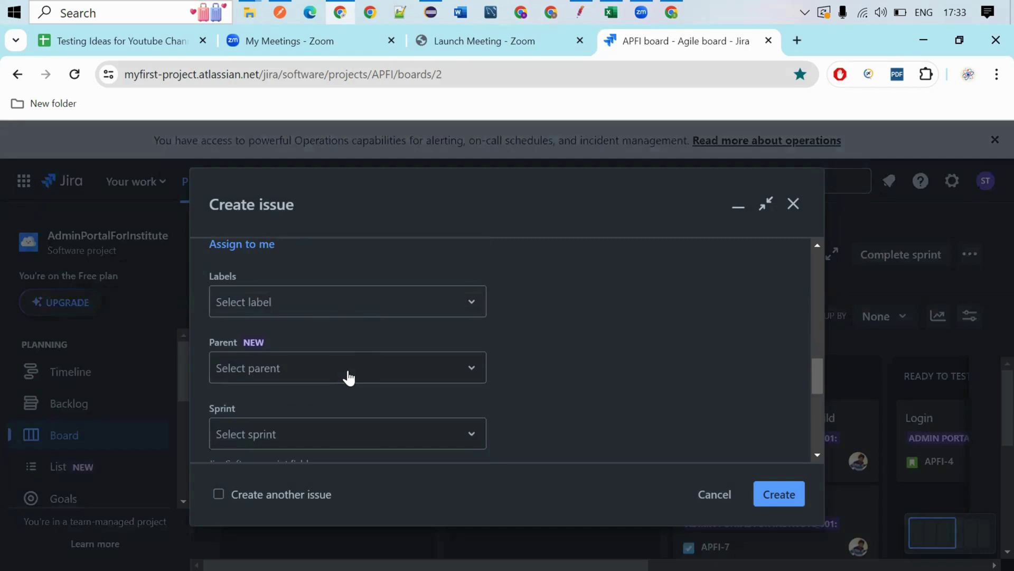
scroll(375, 378, down, 1)
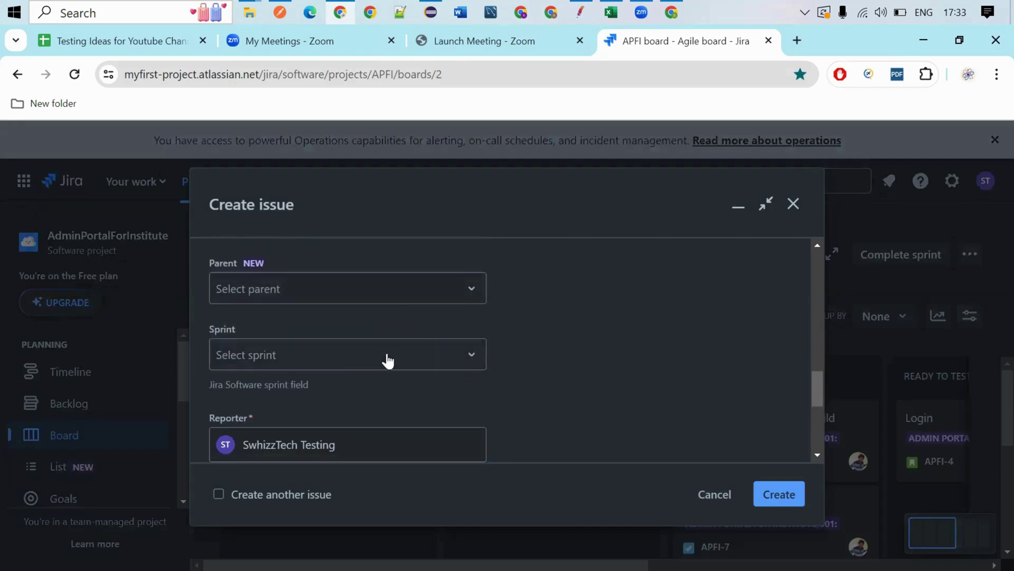
click(359, 361)
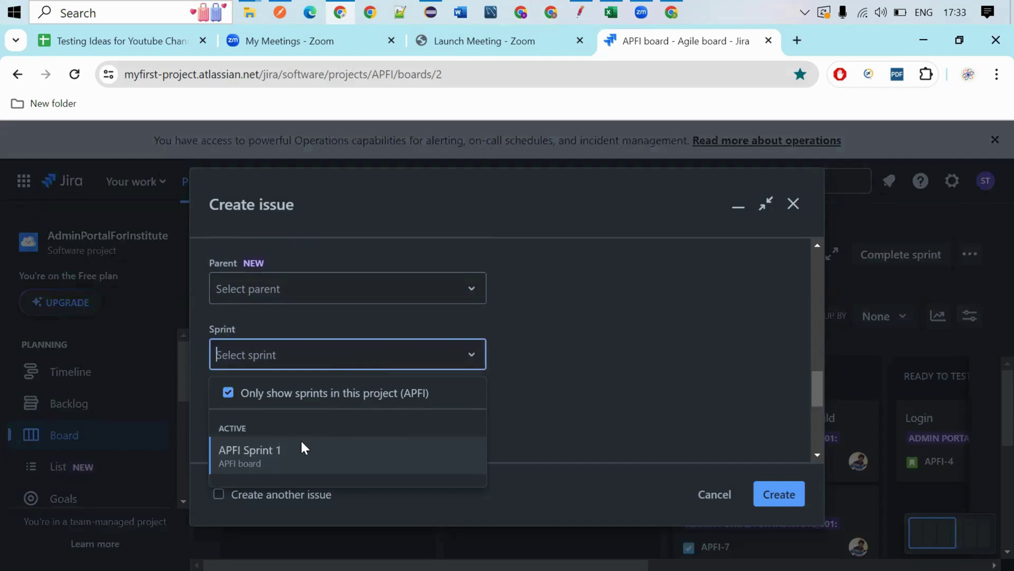
click(301, 443)
click(541, 377)
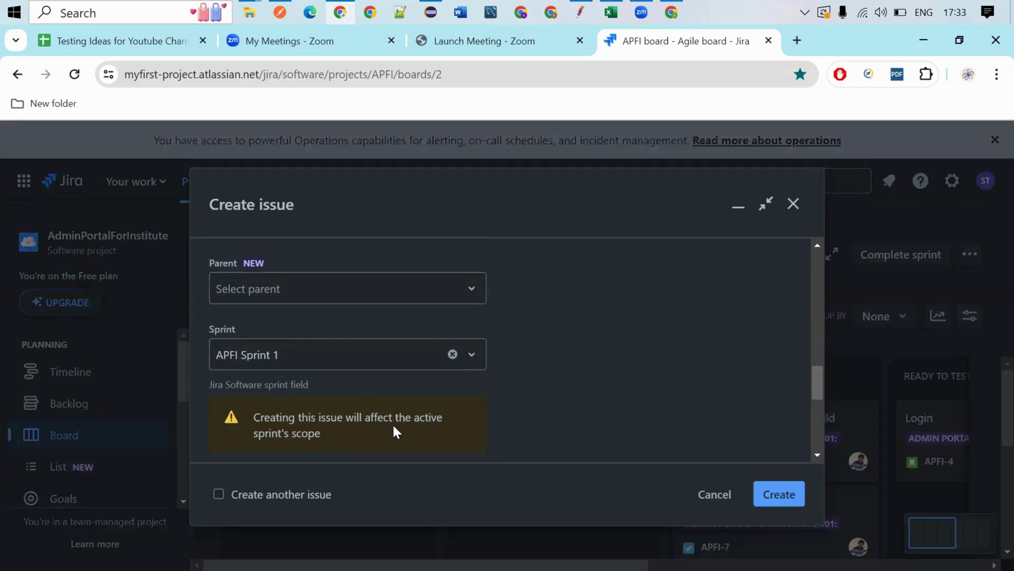
Step: Link the draft bug as blocking APFI-11, then close the unfinished form
scroll(511, 393, down, 3)
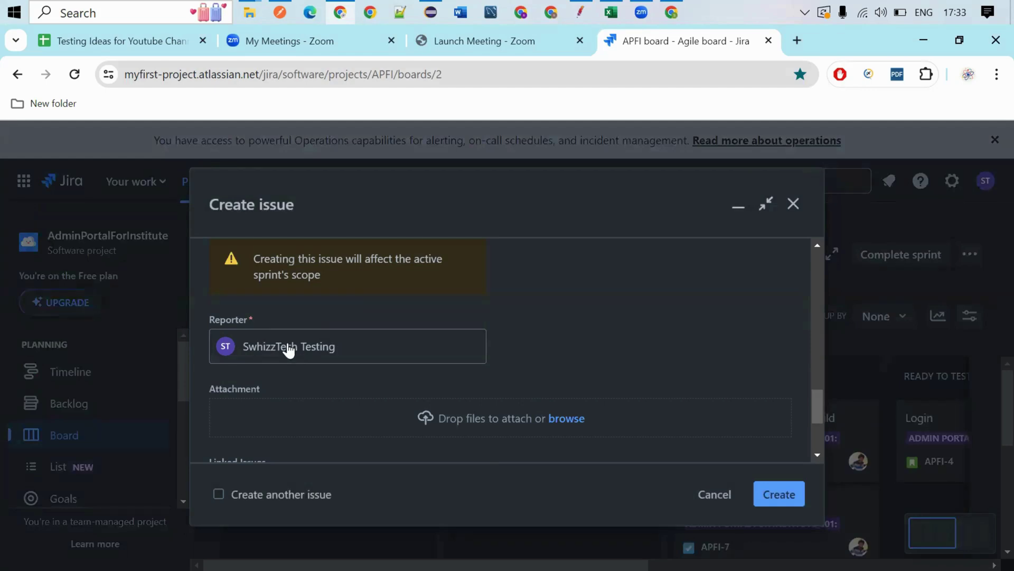
scroll(329, 361, down, 2)
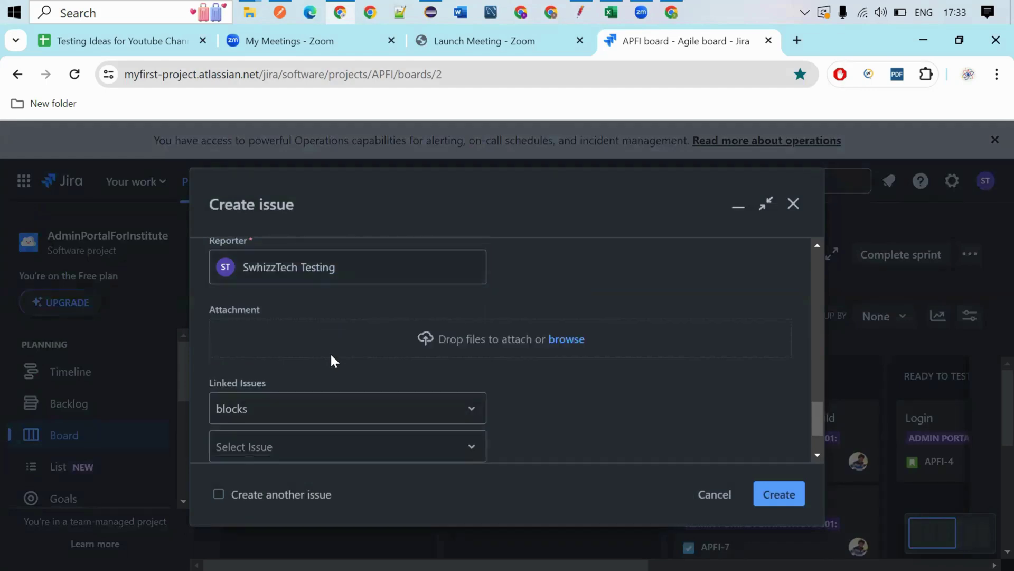
scroll(332, 360, down, 2)
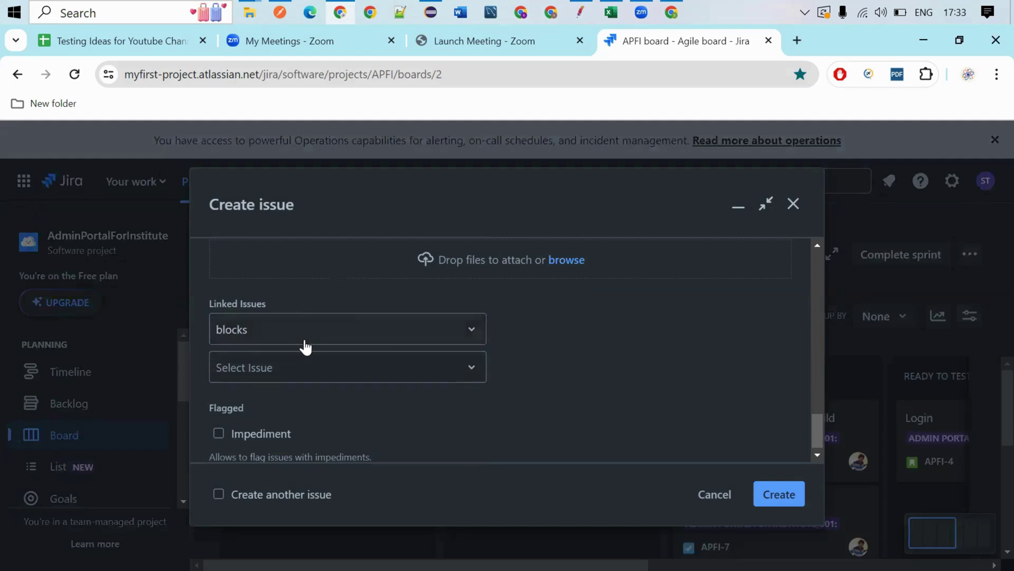
click(347, 373)
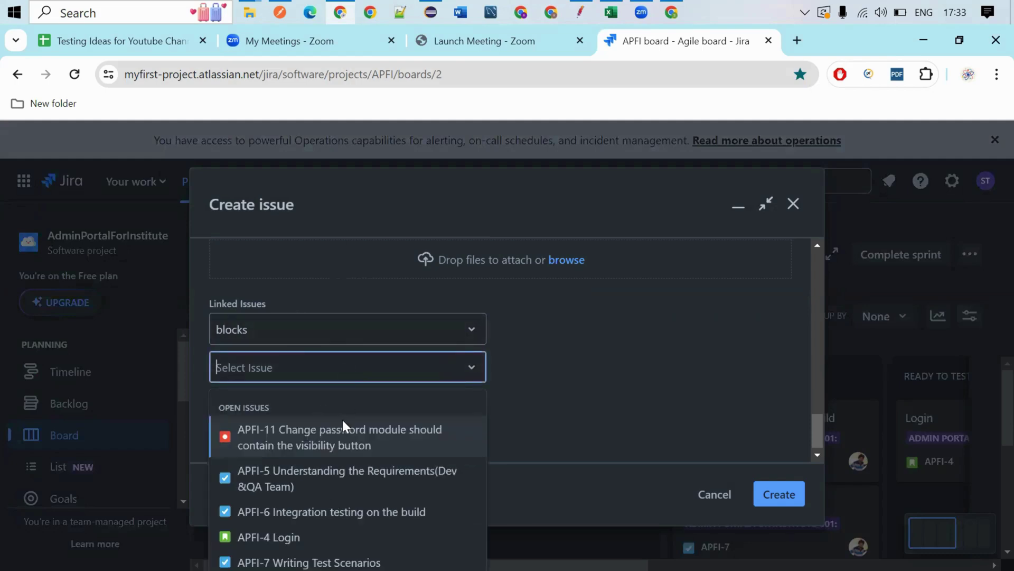
click(337, 430)
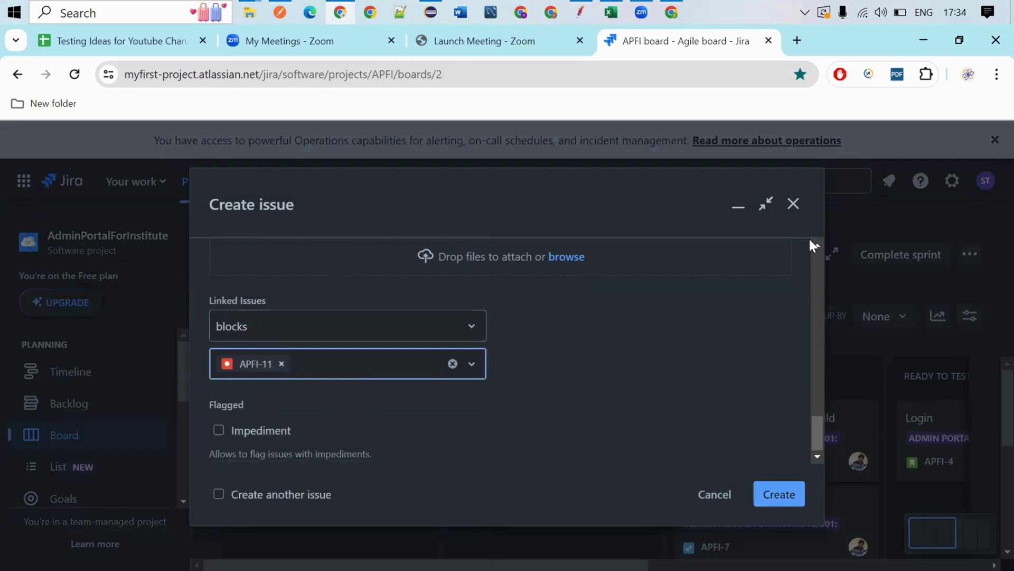
click(795, 210)
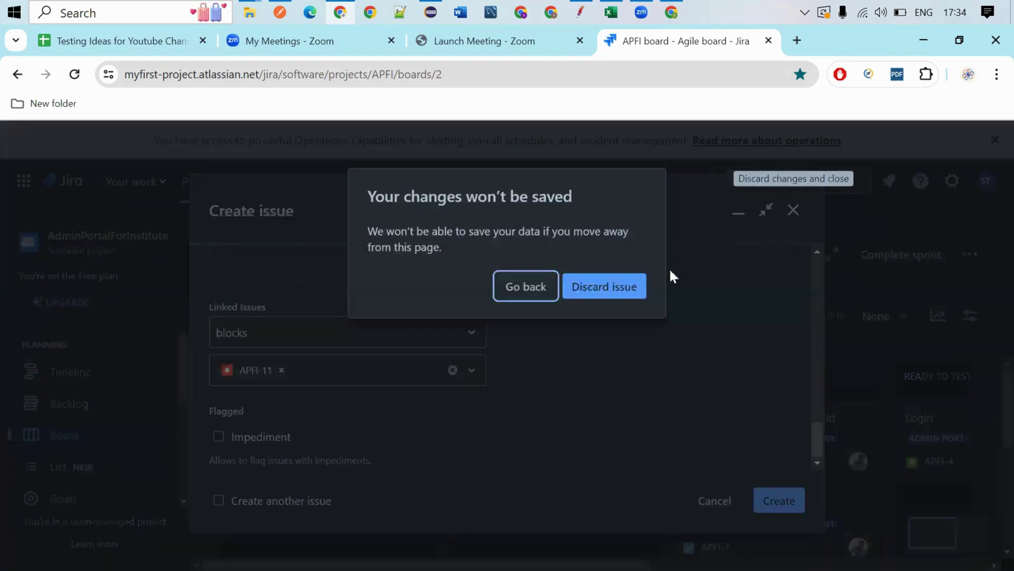
Step: Discard the unsaved bug and open APFI-11, reviewing its steps, priority and activity
click(591, 285)
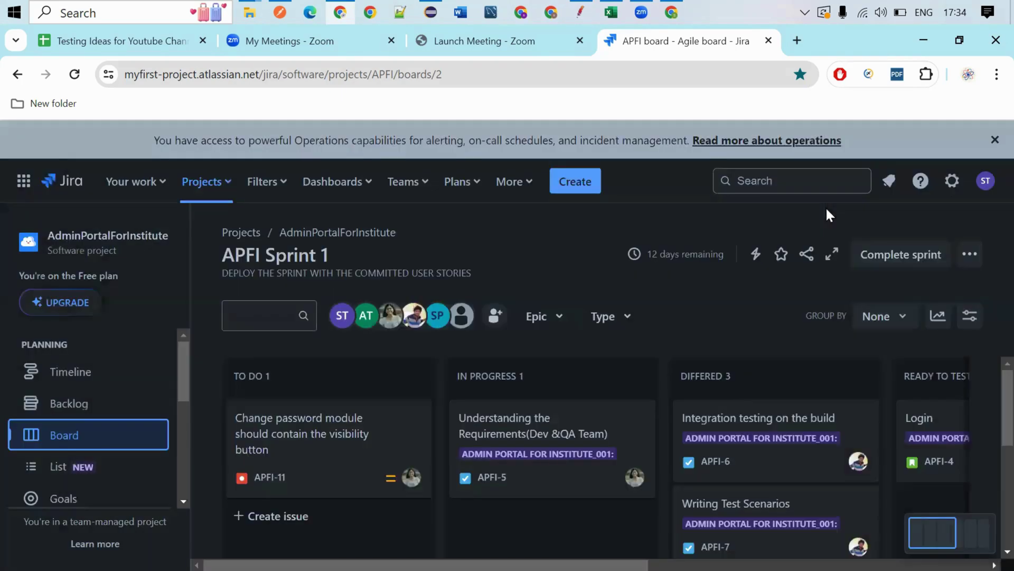
click(292, 443)
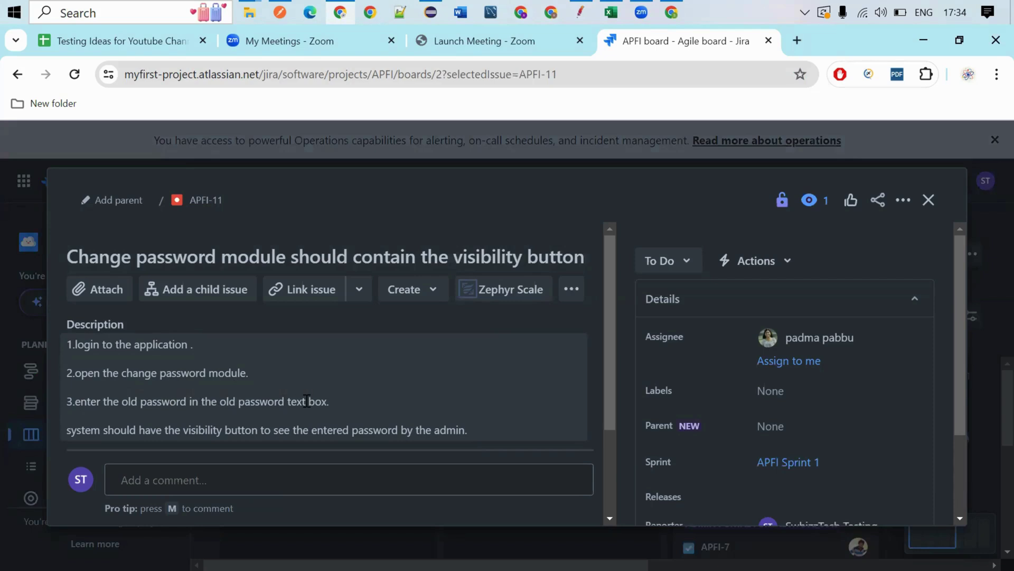
scroll(149, 354, down, 2)
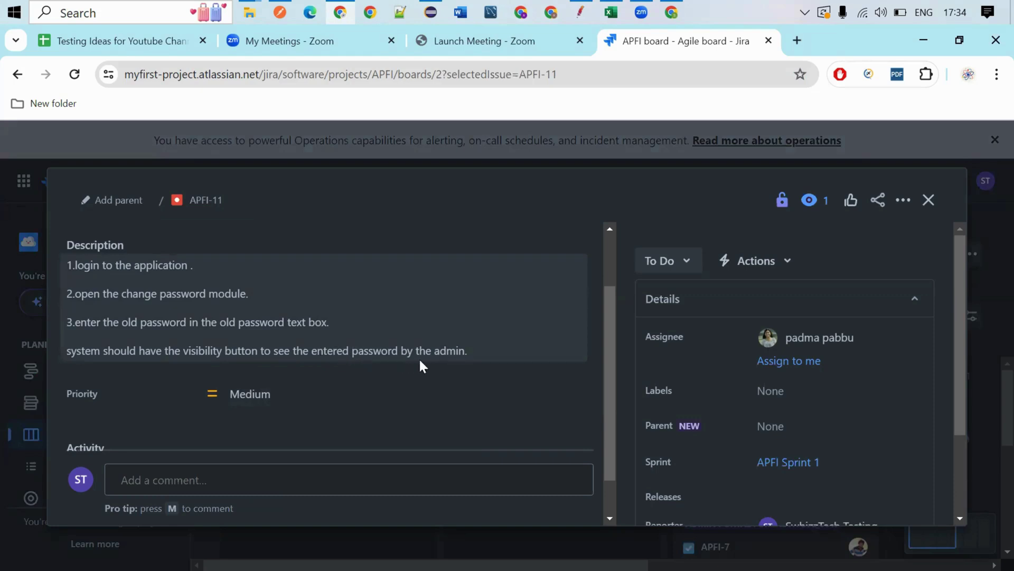
scroll(460, 359, down, 1)
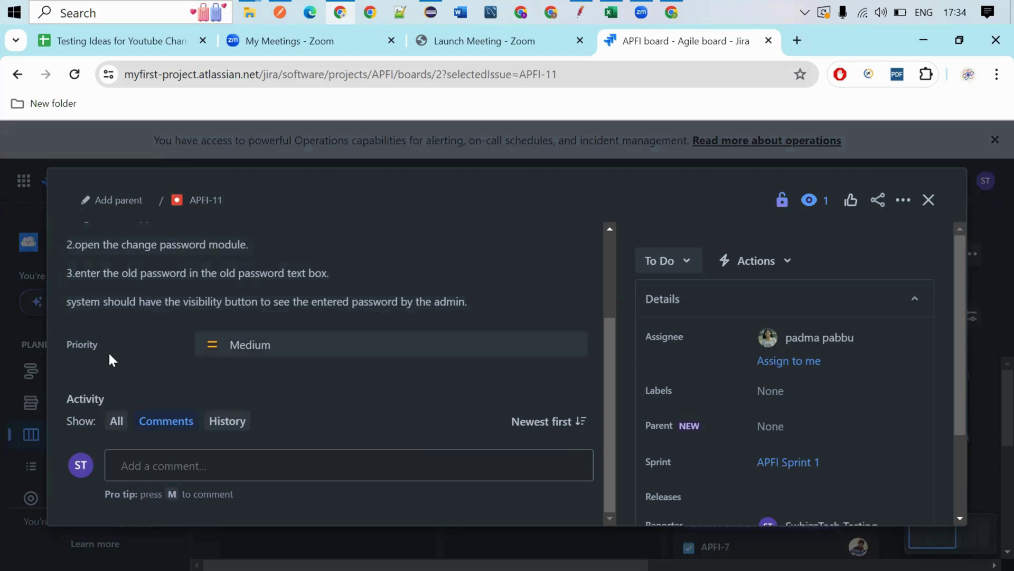
scroll(286, 357, up, 2)
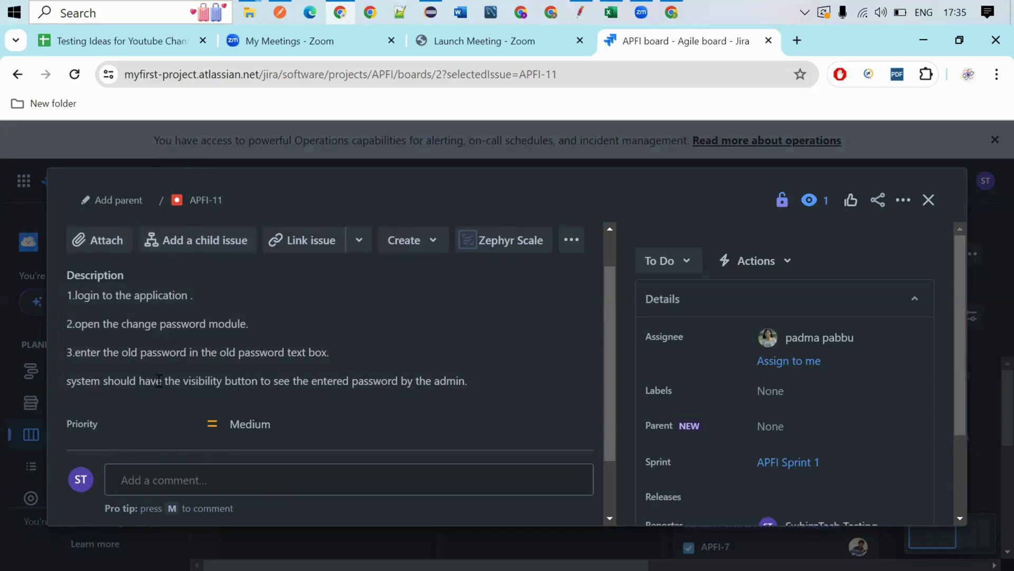
Step: List APFI-11's workflow statuses from its To Do status dropdown
scroll(779, 331, down, 2)
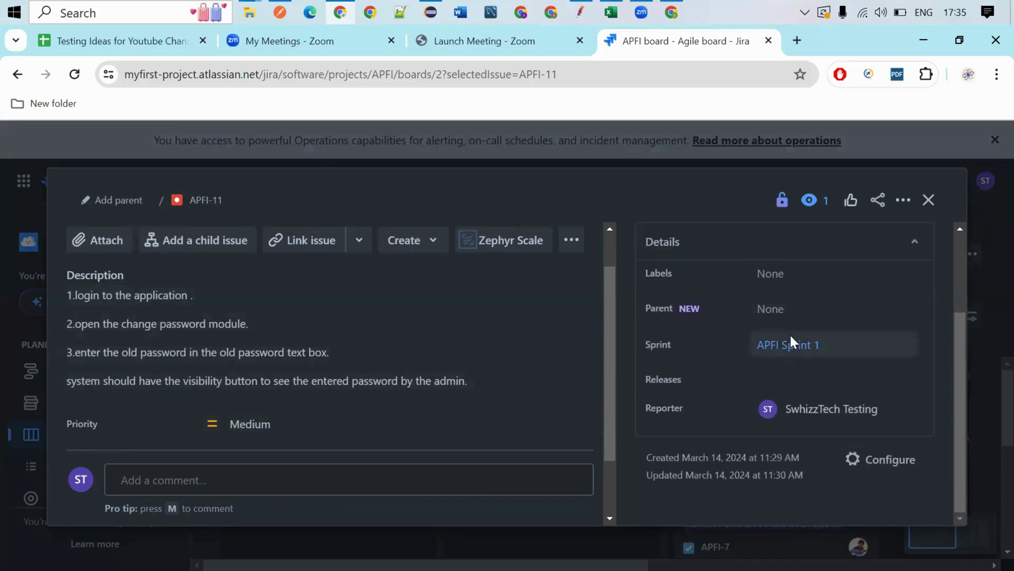
scroll(791, 334, up, 2)
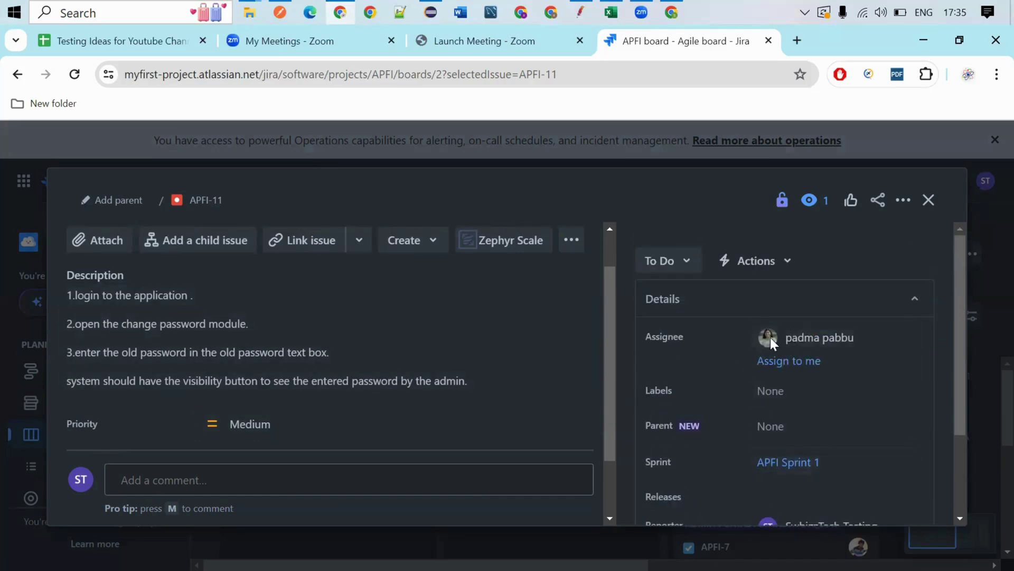
click(687, 261)
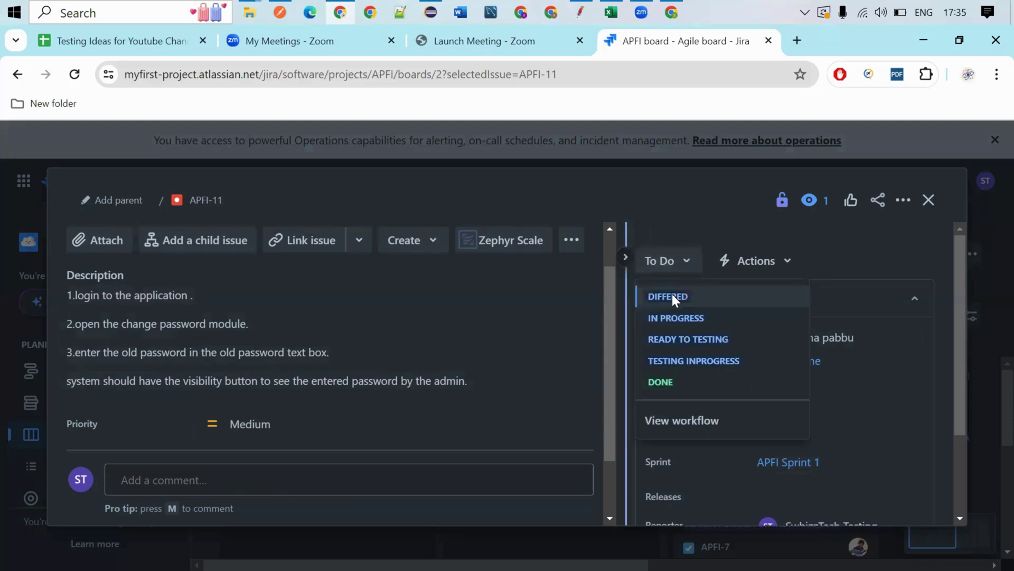